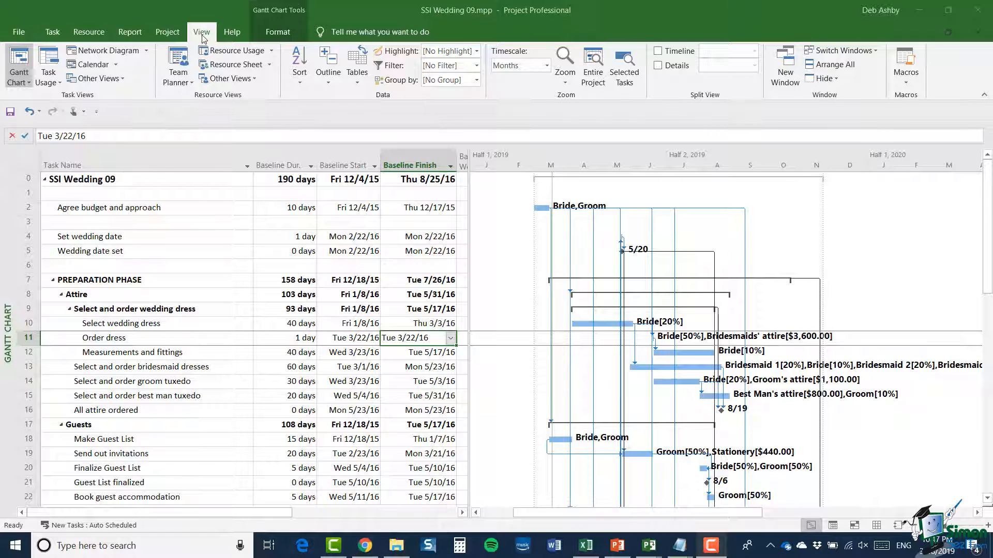
# Step: Apply the Entry task table to the Gantt Chart view and extend the table area across the full view to show all its columns
pyautogui.click(362, 82)
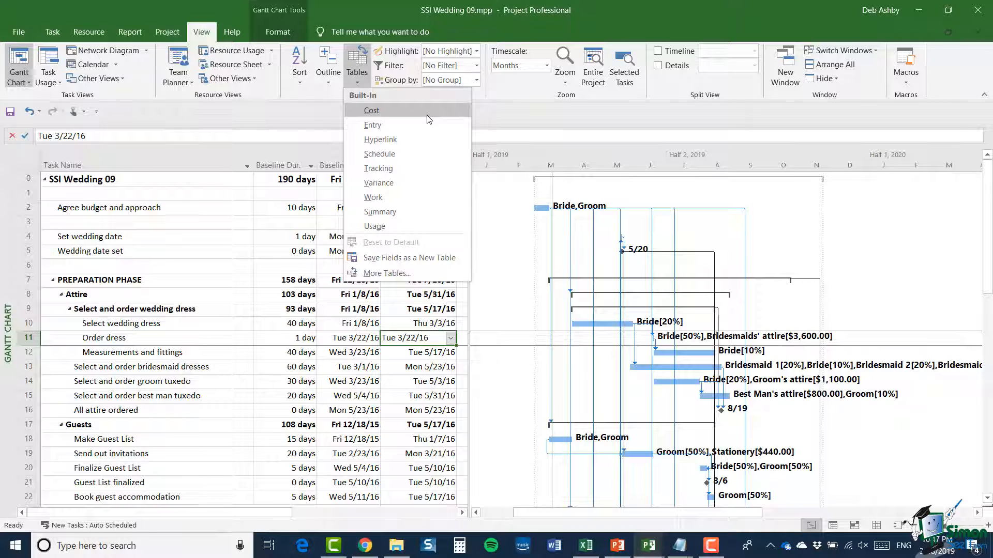
pyautogui.click(430, 272)
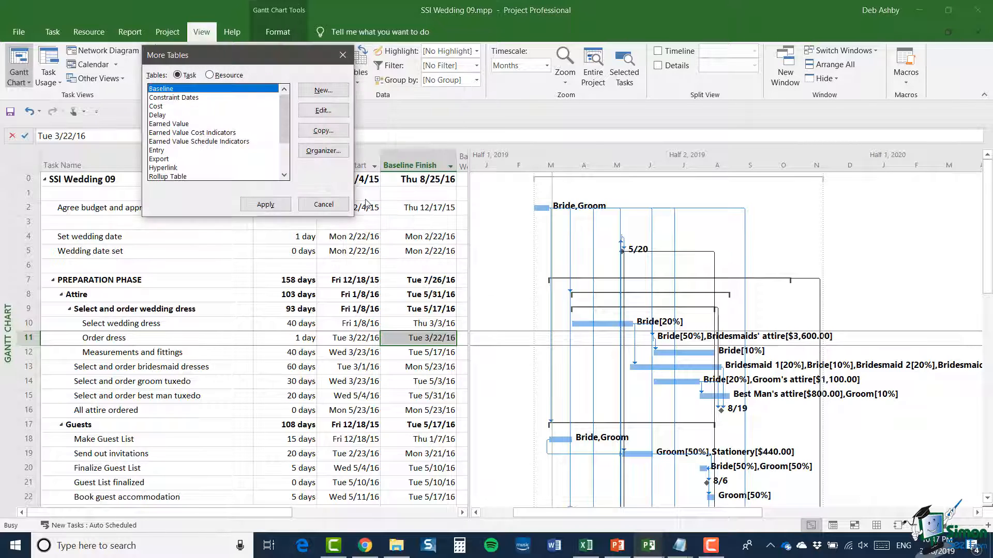
pyautogui.moveTo(284, 106); pyautogui.dragTo(292, 141)
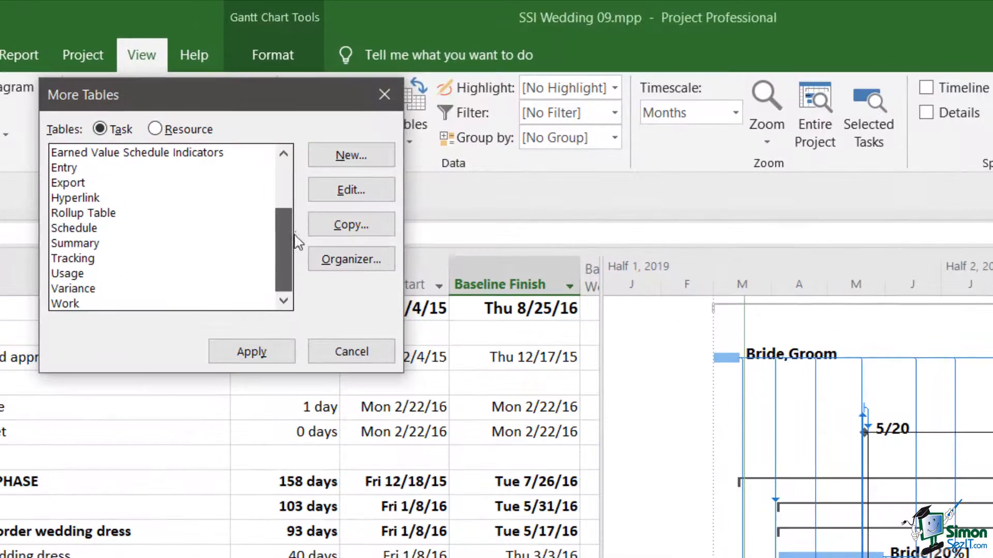
pyautogui.moveTo(297, 242); pyautogui.dragTo(306, 187)
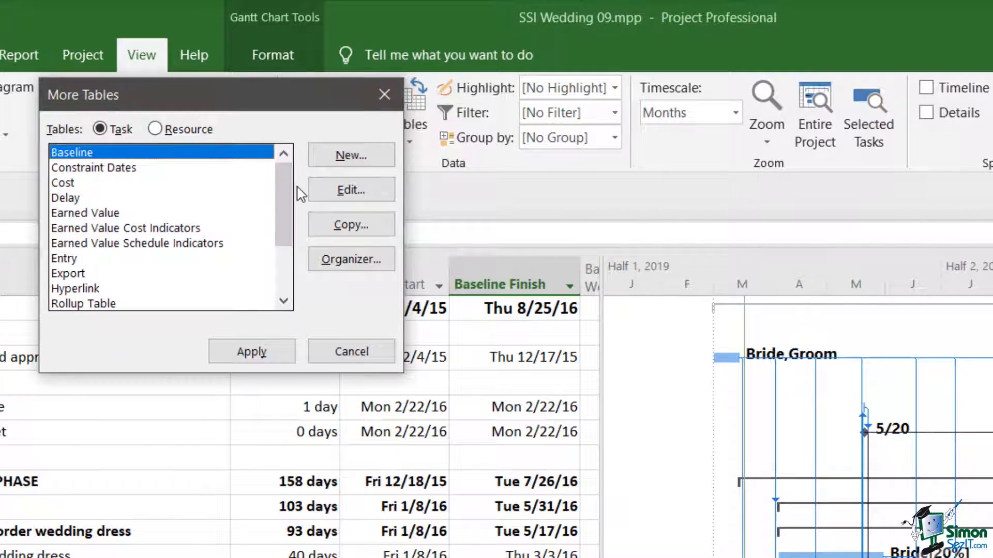
pyautogui.click(83, 258)
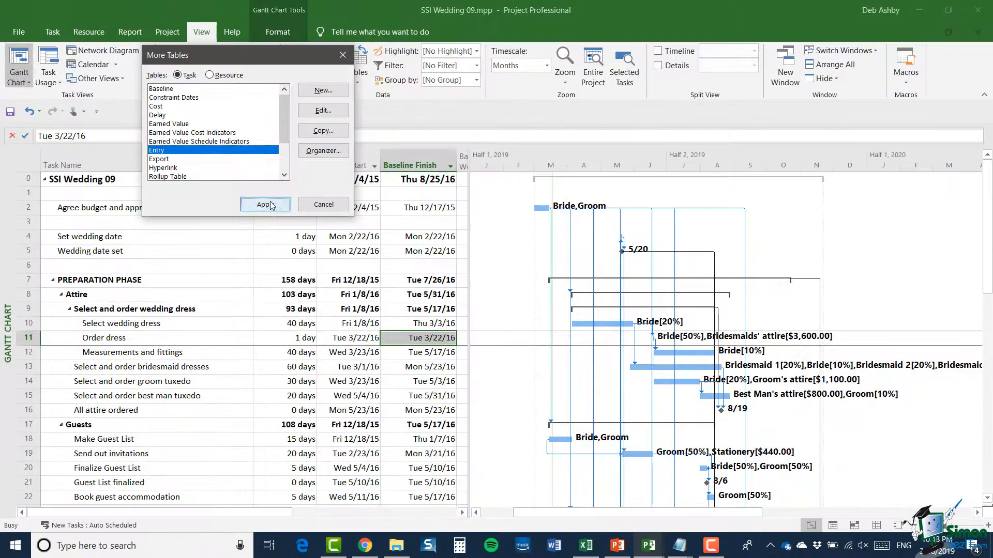
pyautogui.click(264, 205)
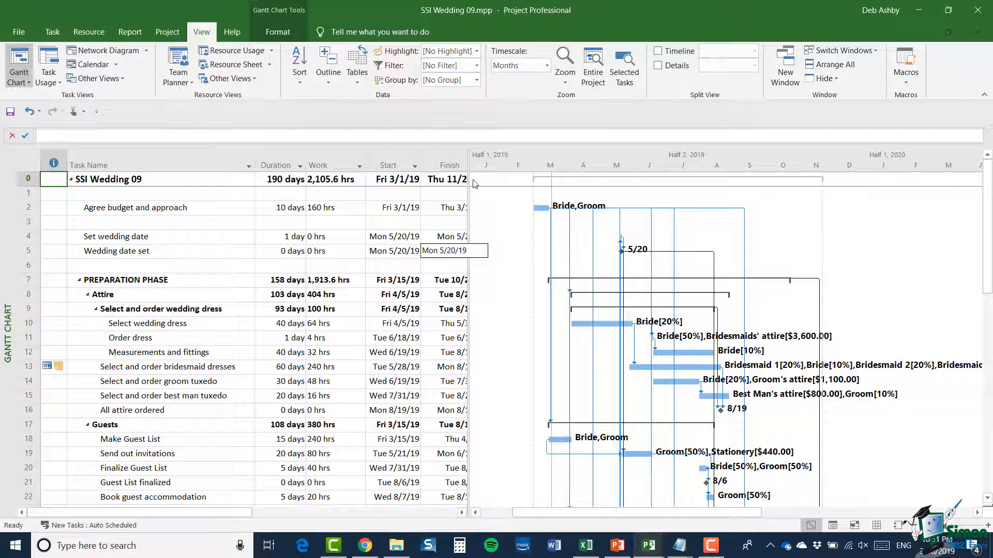
pyautogui.moveTo(469, 180); pyautogui.dragTo(988, 223)
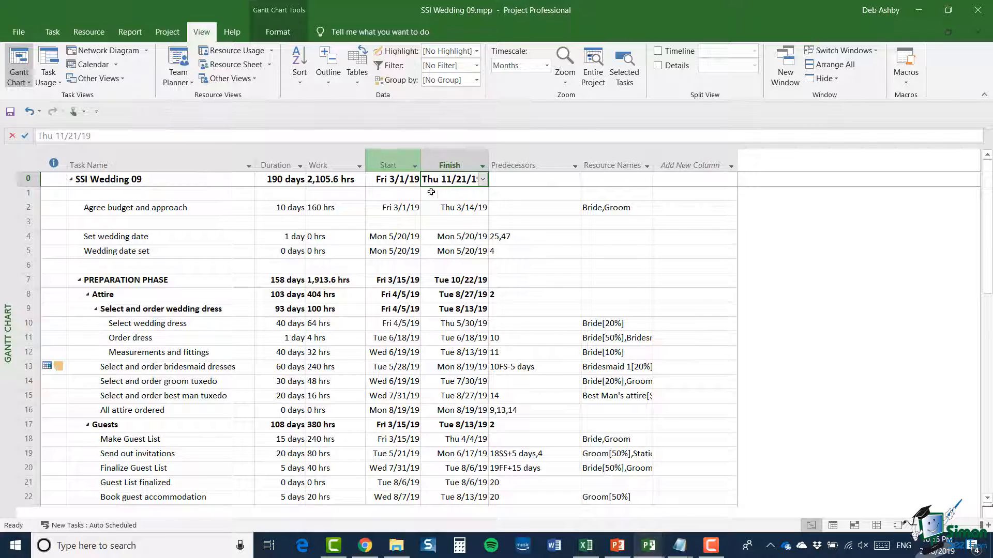
# Step: Insert a Finish Slack column directly before the Finish column
pyautogui.click(443, 158)
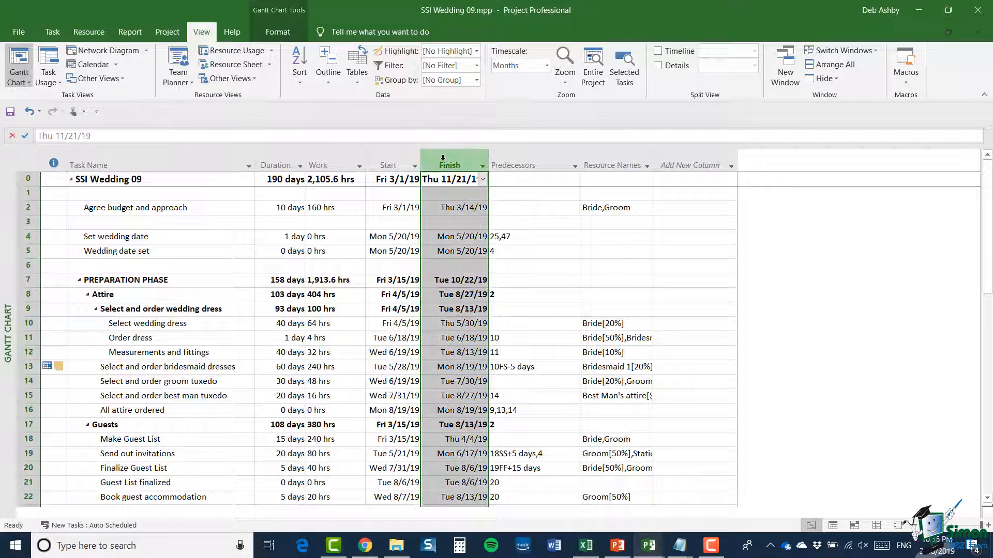
pyautogui.rightClick(443, 158)
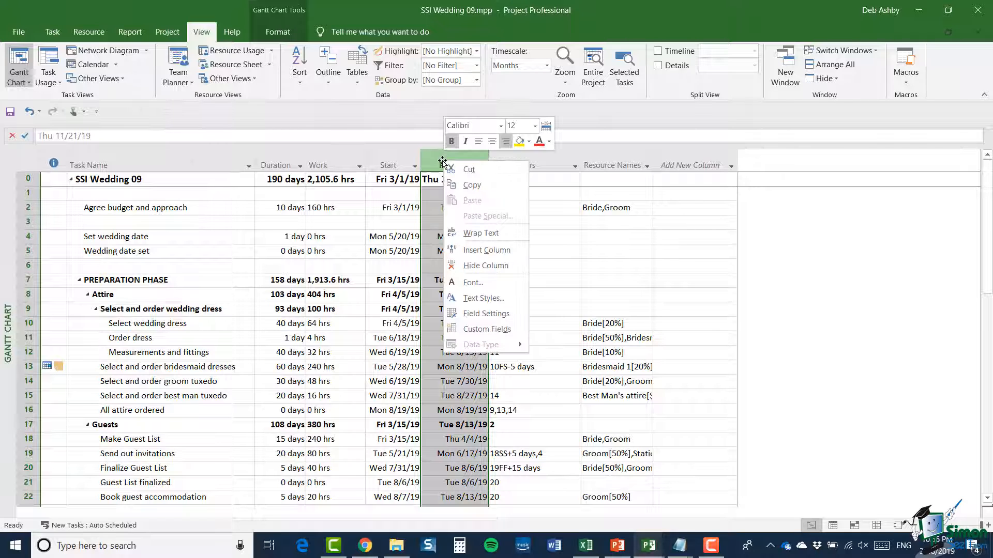
pyautogui.click(486, 251)
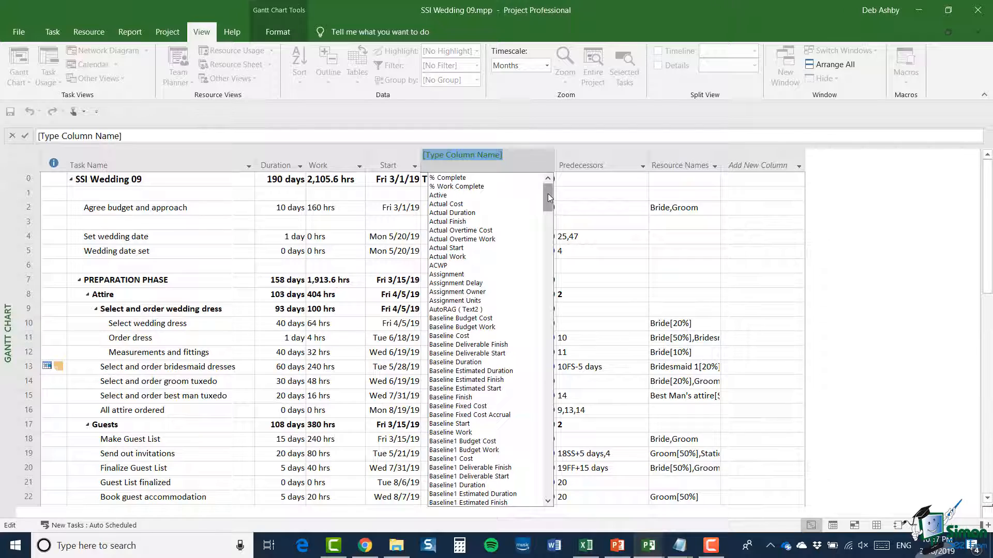
pyautogui.moveTo(547, 195); pyautogui.dragTo(550, 248)
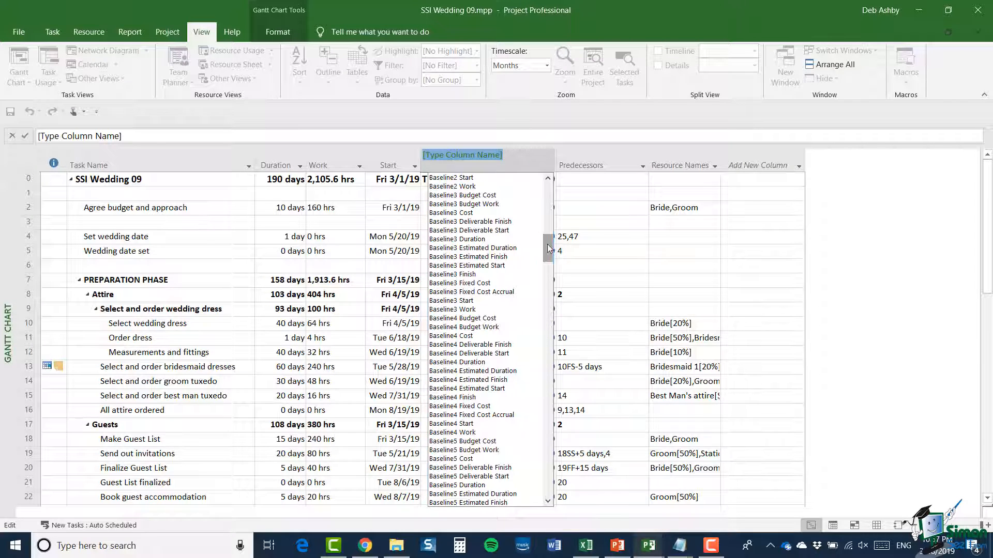
pyautogui.scroll(3, 507, 251)
pyautogui.scroll(10, 507, 252)
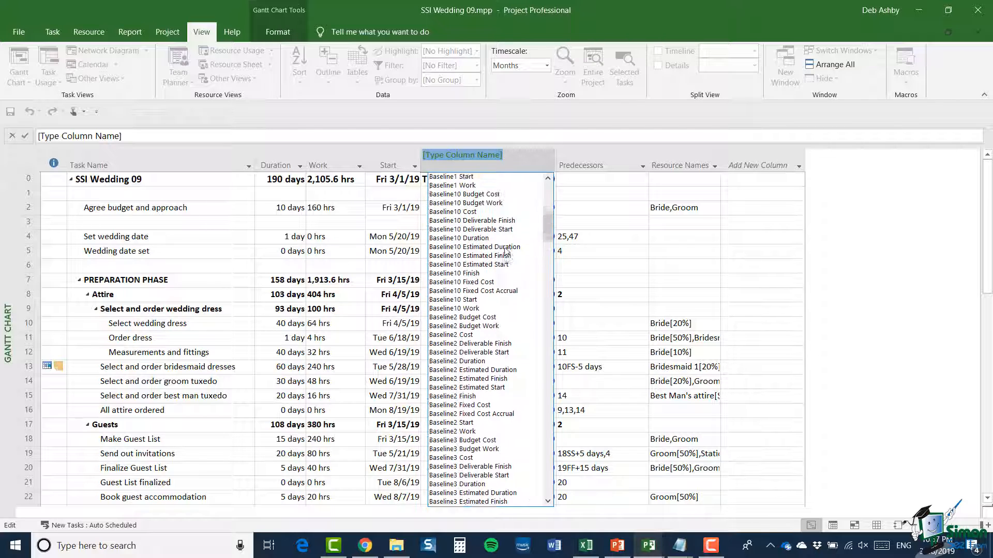
pyautogui.moveTo(547, 214); pyautogui.dragTo(550, 361)
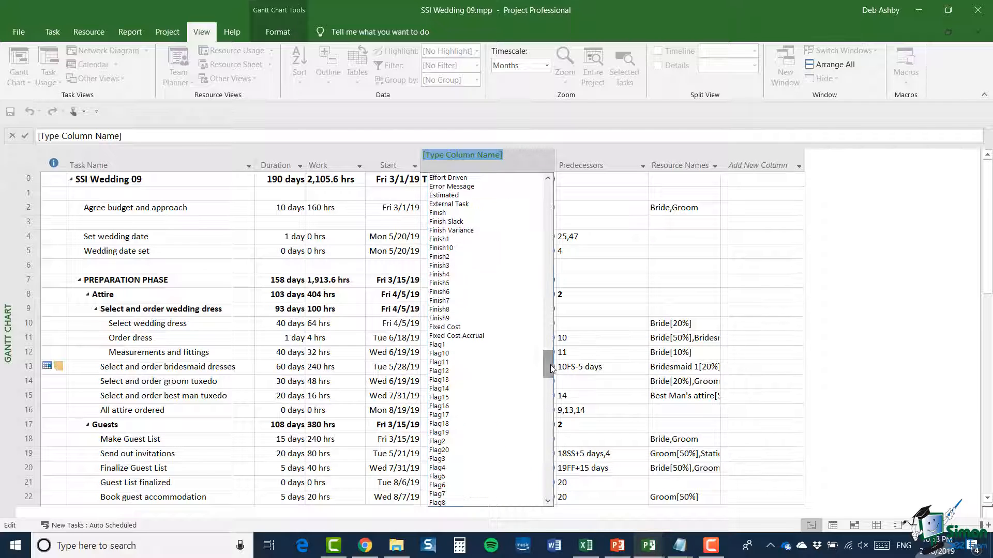
pyautogui.click(443, 223)
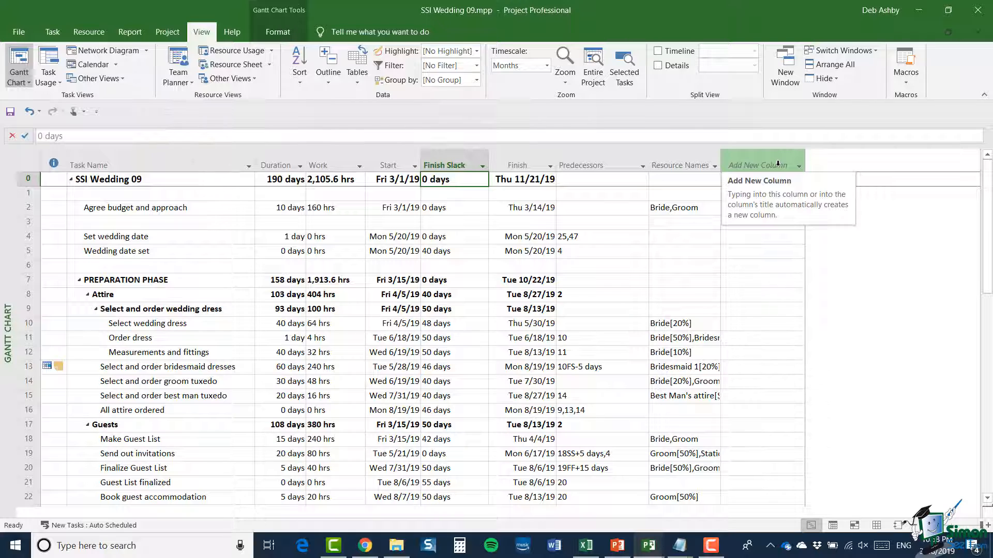
# Step: Add the Critical field as a new column after Resource Names
pyautogui.click(799, 166)
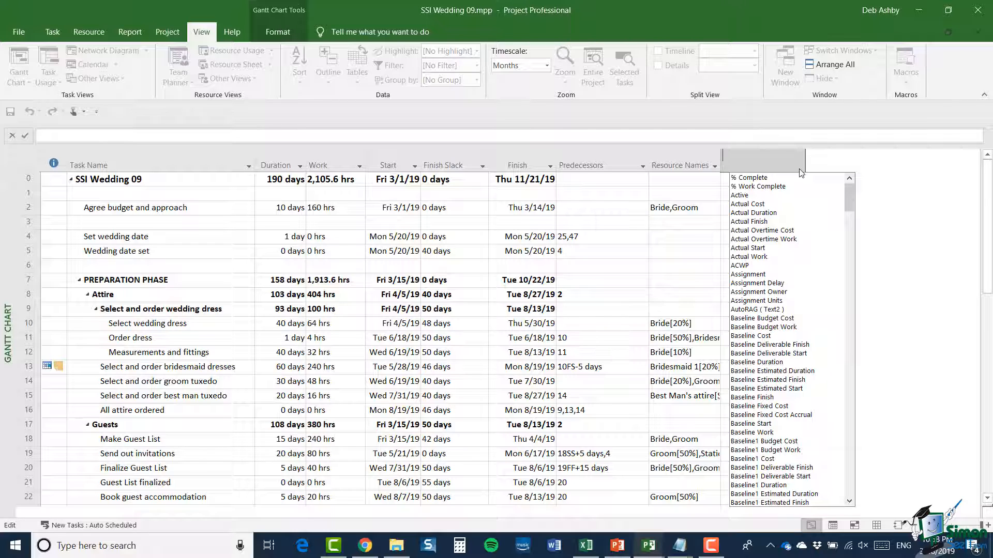
pyautogui.moveTo(847, 209); pyautogui.dragTo(854, 325)
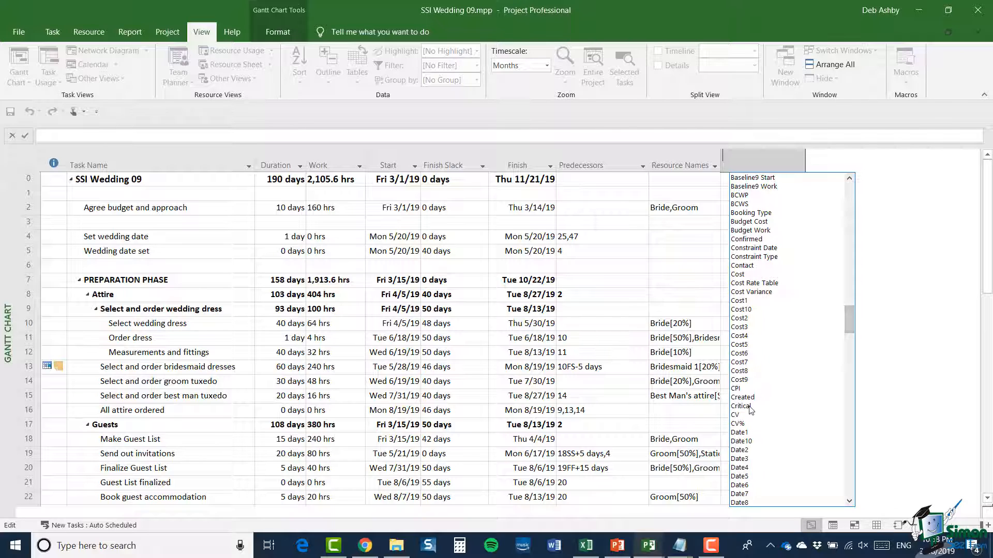
pyautogui.click(755, 372)
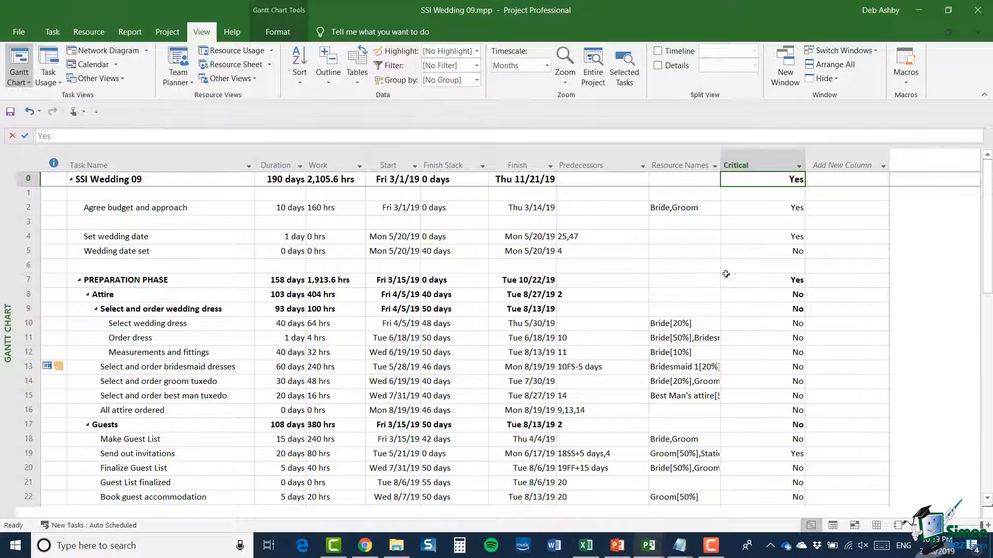
# Step: In the Finish column's field settings, keep the title alignment at Center and set the data alignment to Center
pyautogui.click(518, 156)
pyautogui.rightClick(518, 155)
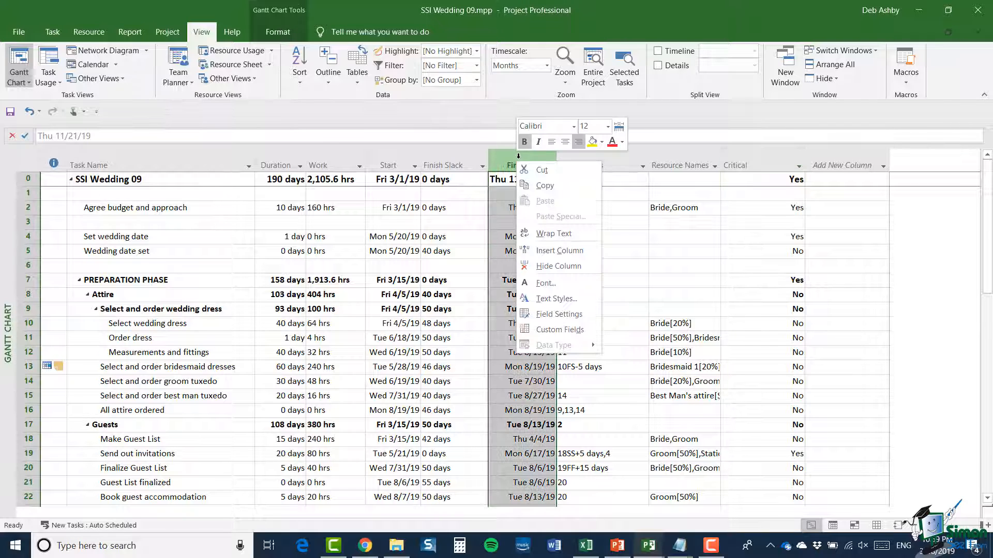
pyautogui.click(588, 314)
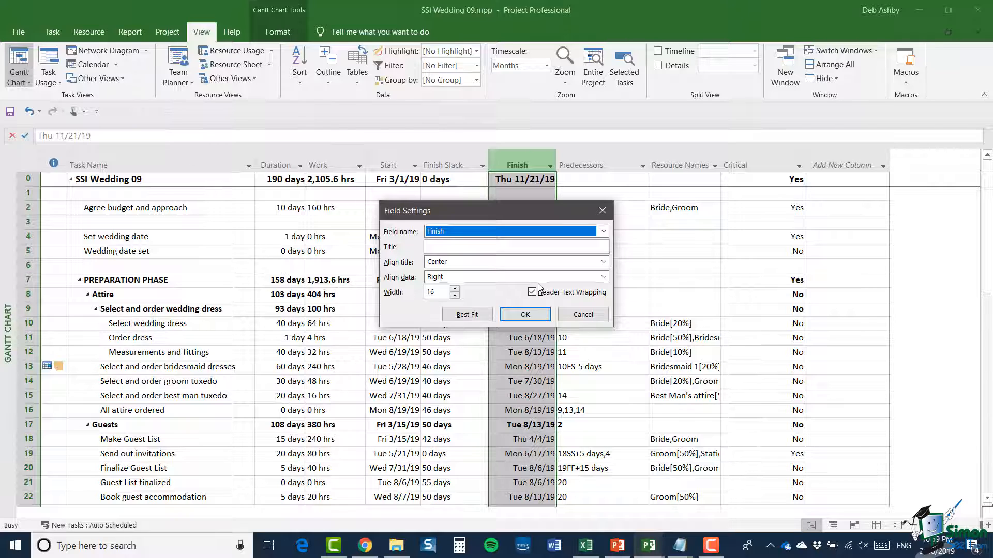
pyautogui.click(603, 231)
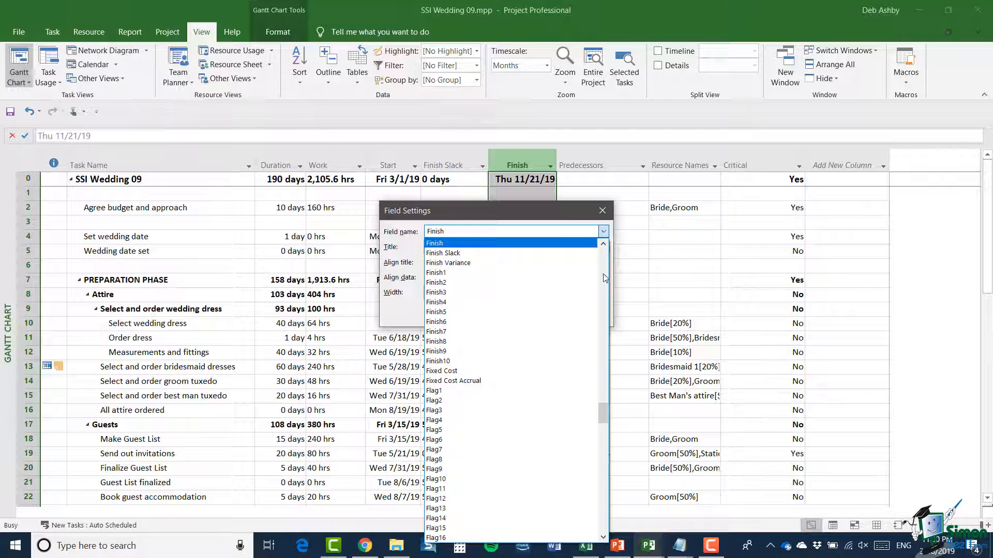
pyautogui.scroll(-3, 560, 322)
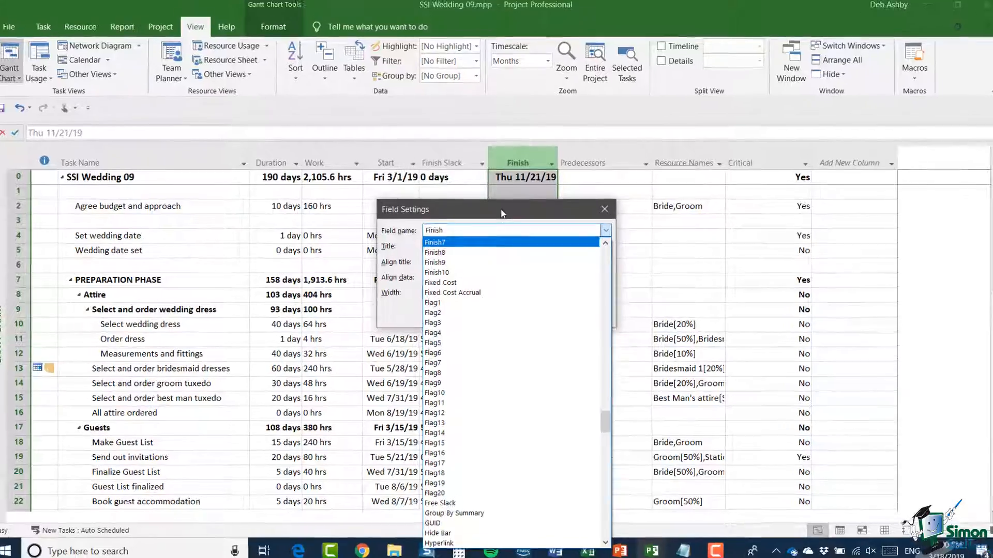
pyautogui.click(533, 215)
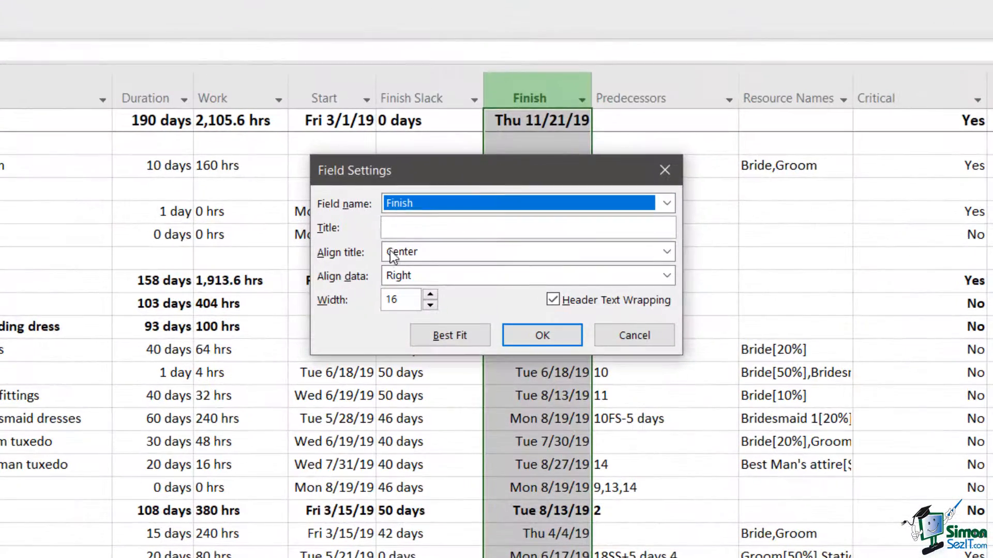
pyautogui.click(408, 228)
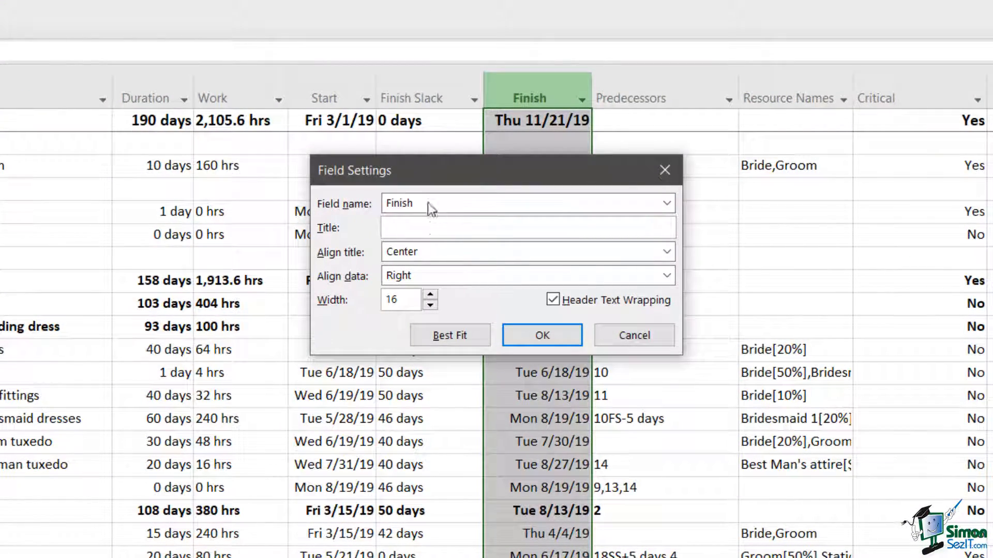
pyautogui.click(406, 228)
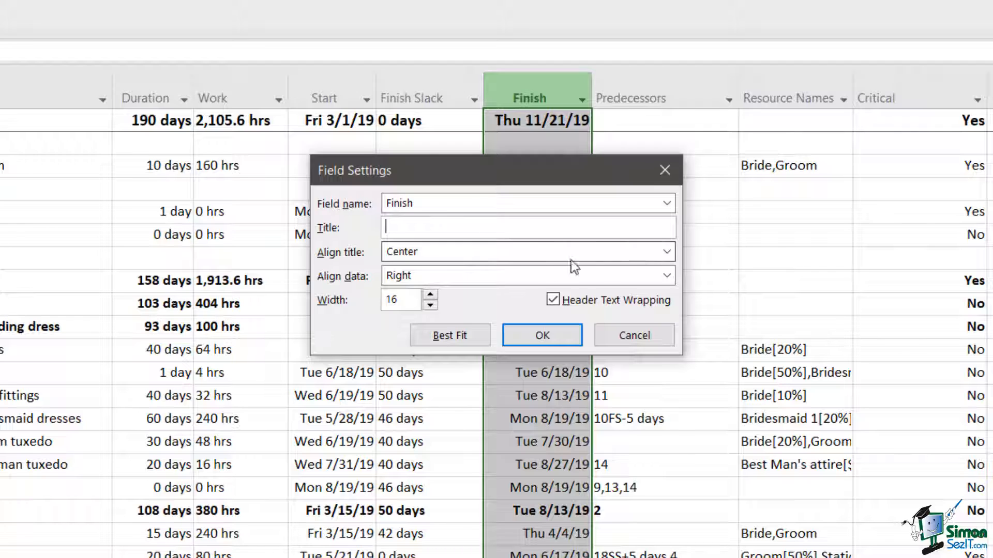
pyautogui.click(667, 252)
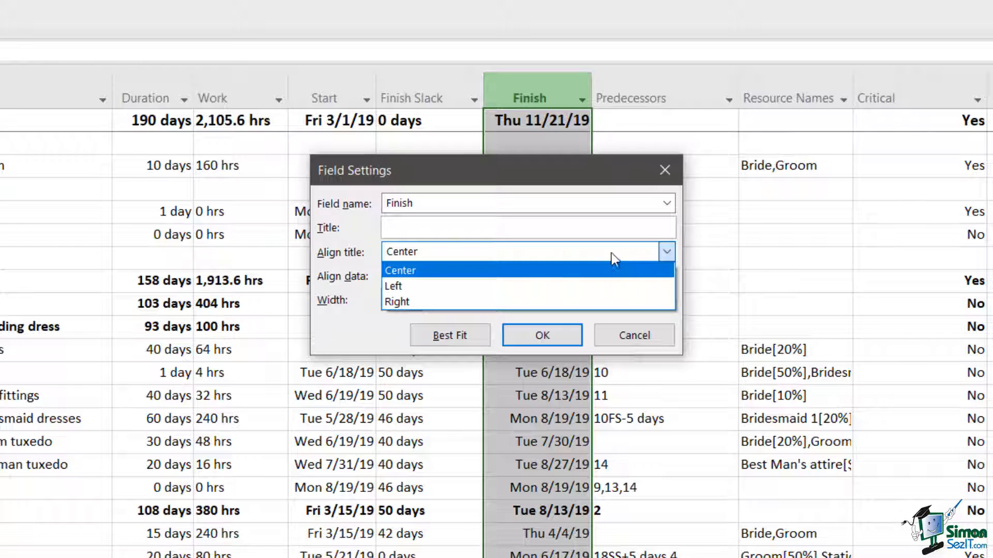
pyautogui.click(566, 271)
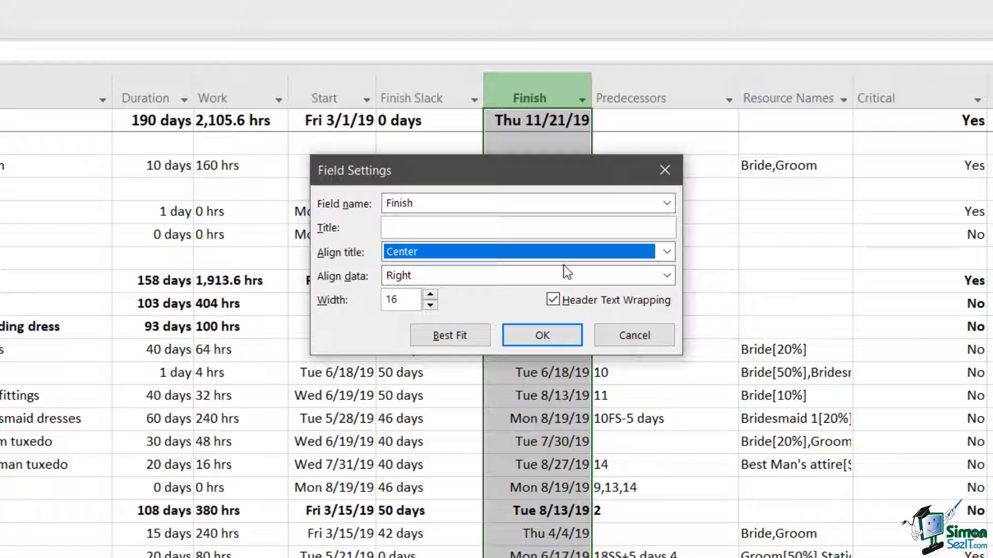
pyautogui.click(666, 276)
pyautogui.click(483, 293)
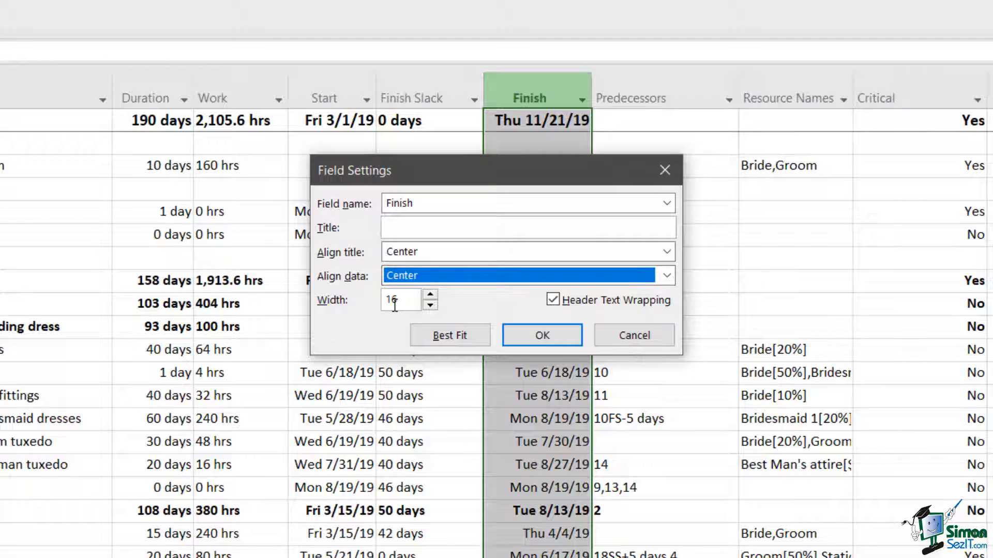
# Step: Set the Finish column's width to 20 and apply the field settings
pyautogui.click(430, 294)
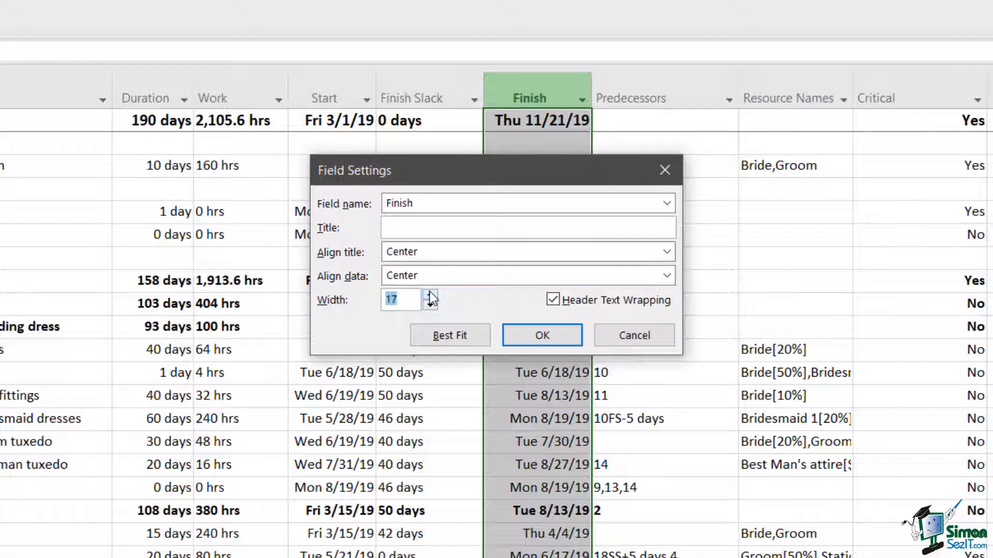
pyautogui.click(430, 294)
pyautogui.click(430, 294)
pyautogui.click(430, 294)
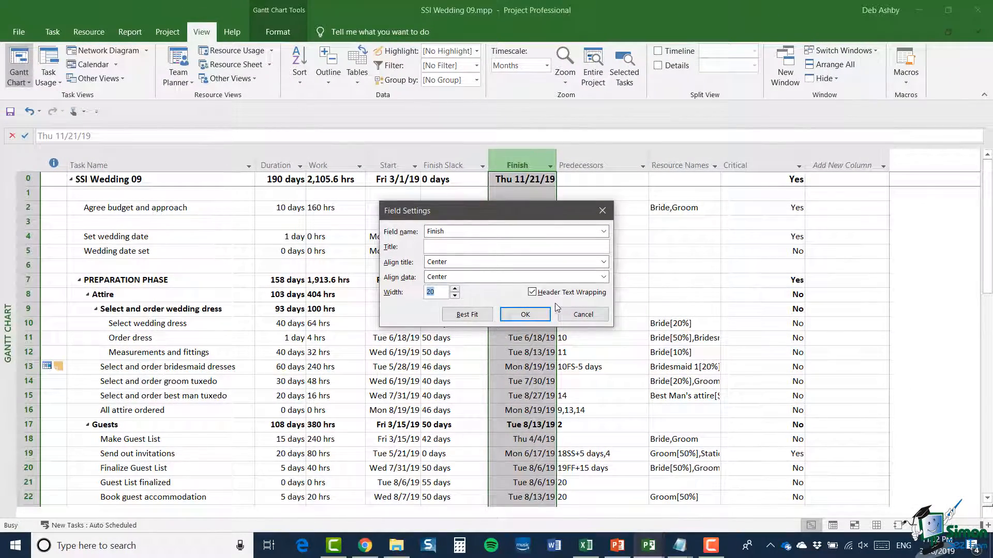
pyautogui.click(527, 314)
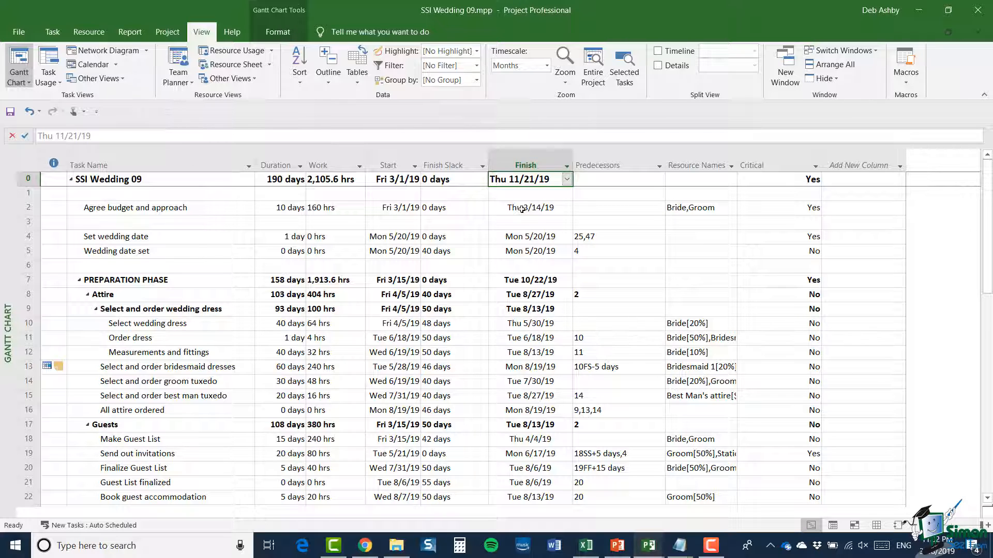
# Step: Resize the Finish column to Best Fit through its field settings
pyautogui.rightClick(515, 161)
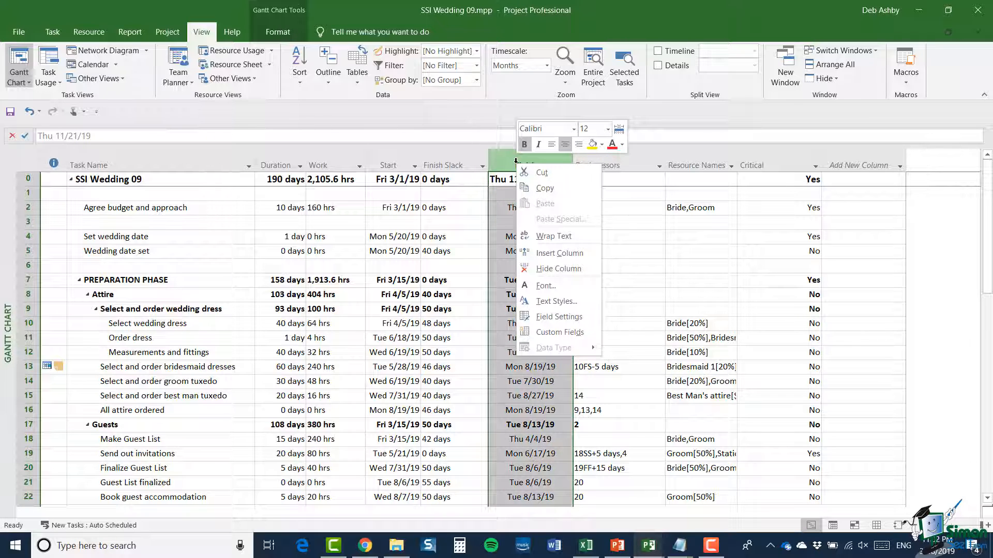
pyautogui.click(558, 317)
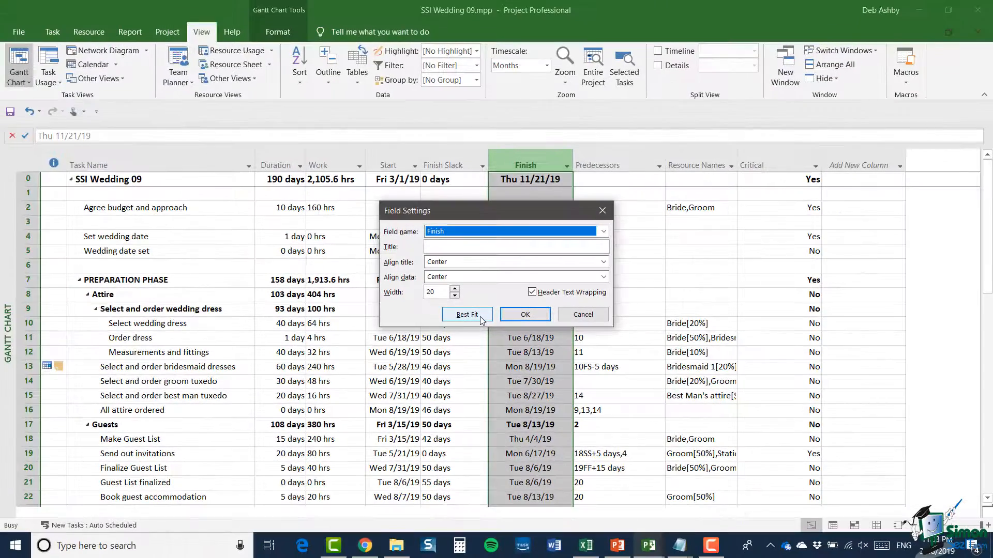
pyautogui.click(466, 314)
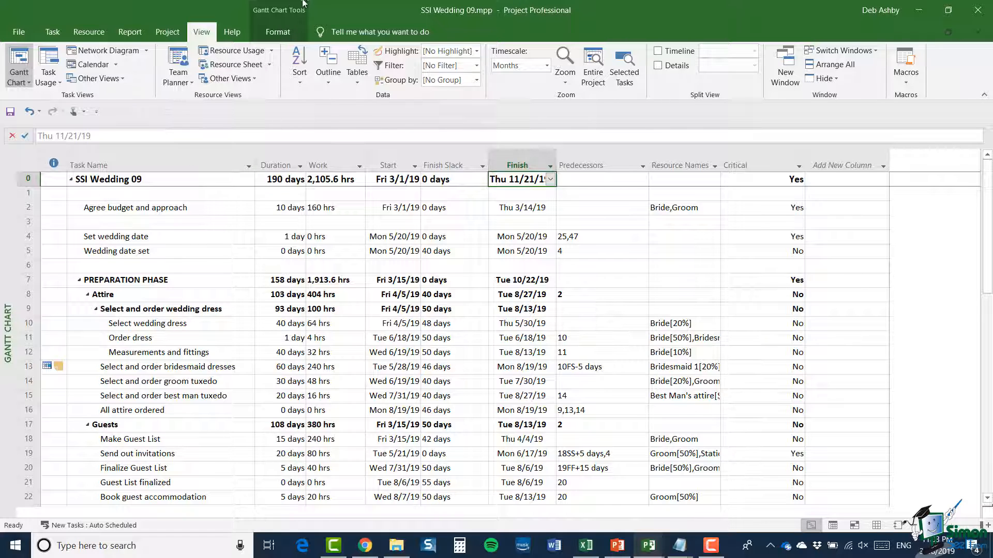
# Step: Look over the column settings options and the Font dialog for the Finish column without changing anything
pyautogui.click(278, 32)
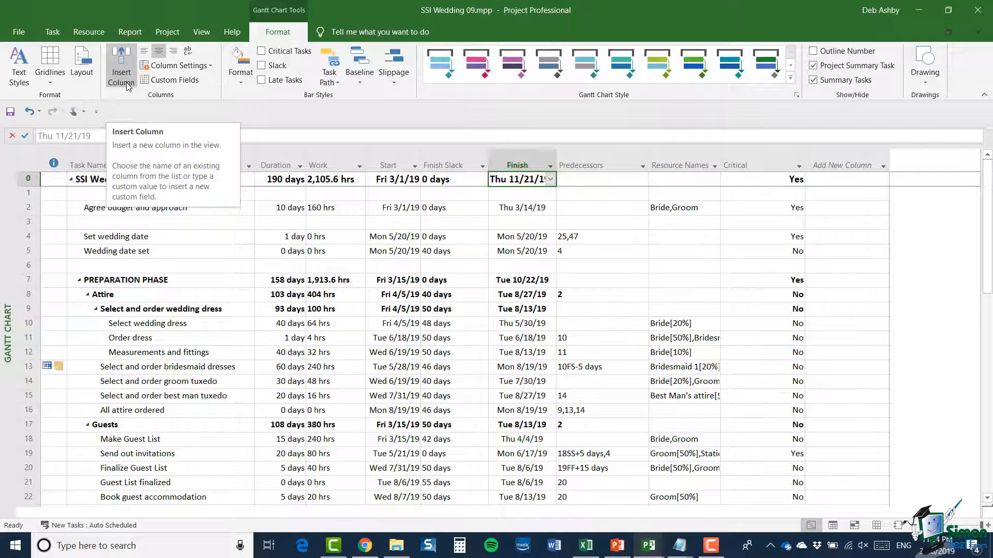
pyautogui.click(211, 67)
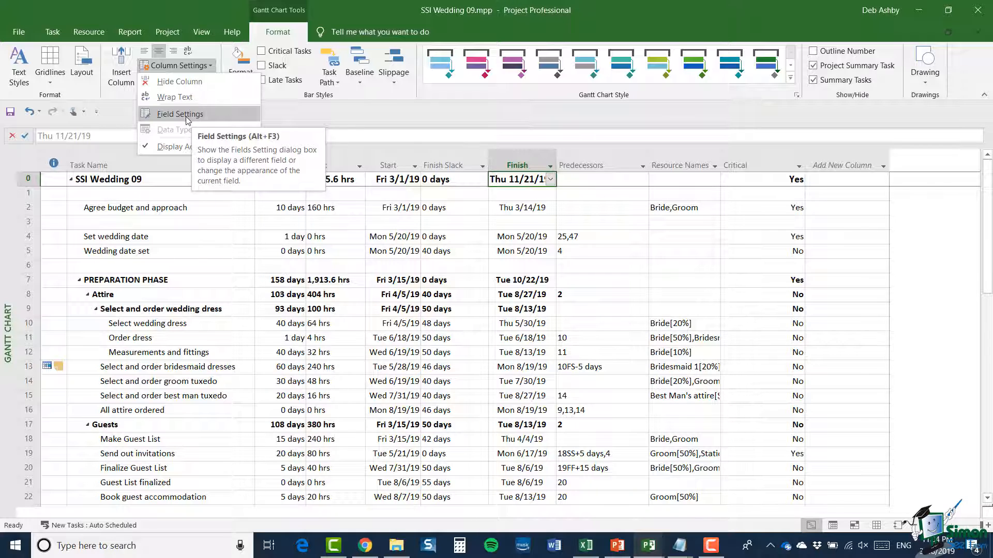
pyautogui.rightClick(517, 163)
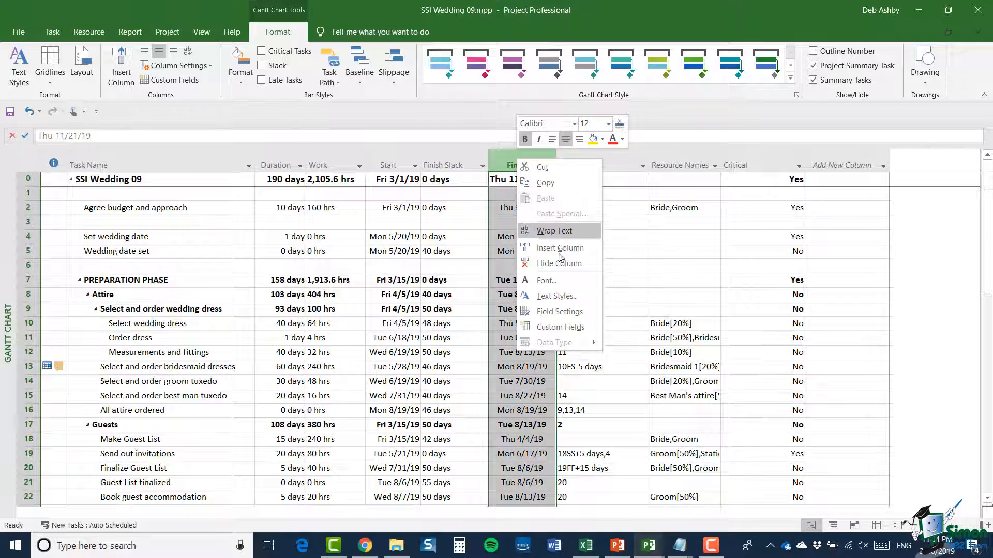
pyautogui.click(568, 284)
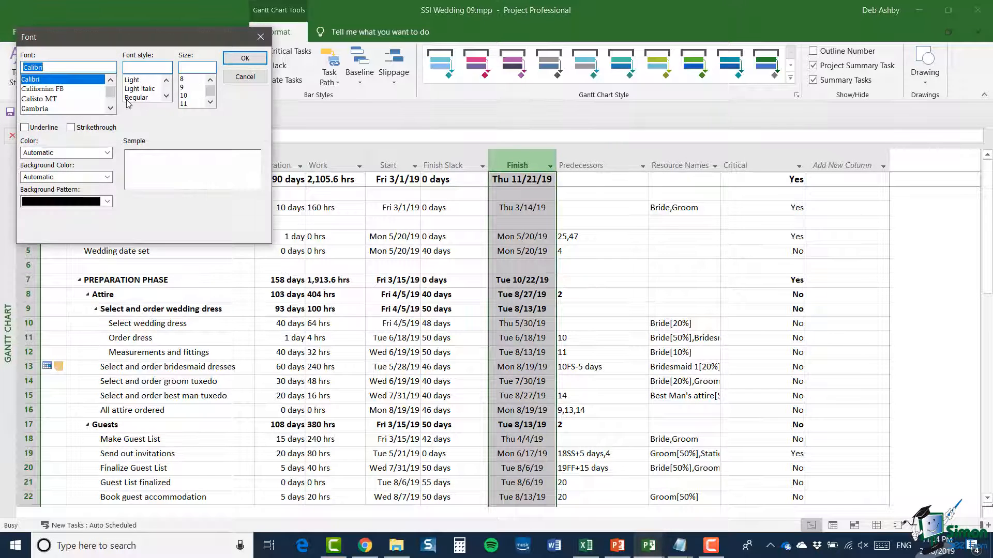
pyautogui.moveTo(115, 41); pyautogui.dragTo(428, 126)
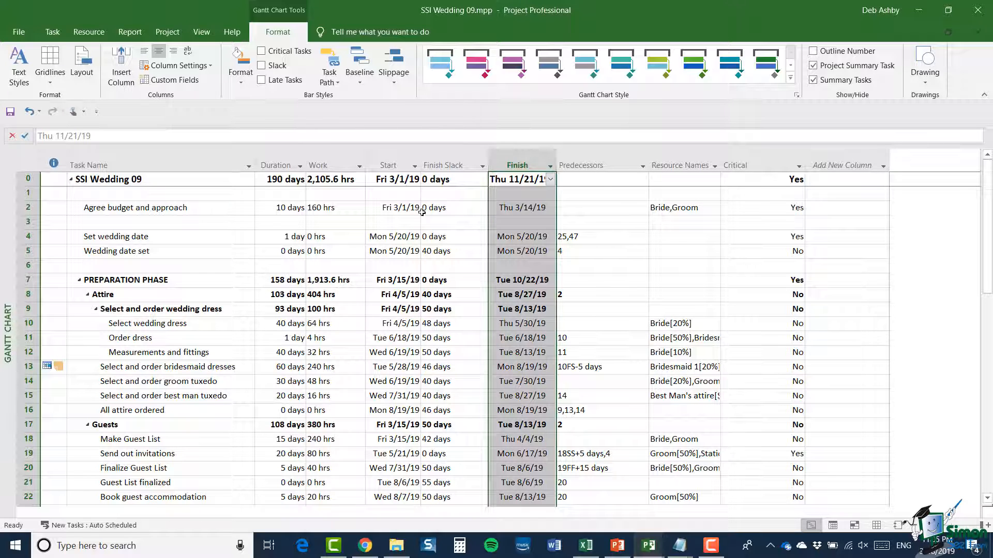
# Step: Hide the Finish column and insert the Finish field again before the Predecessors column
pyautogui.rightClick(512, 165)
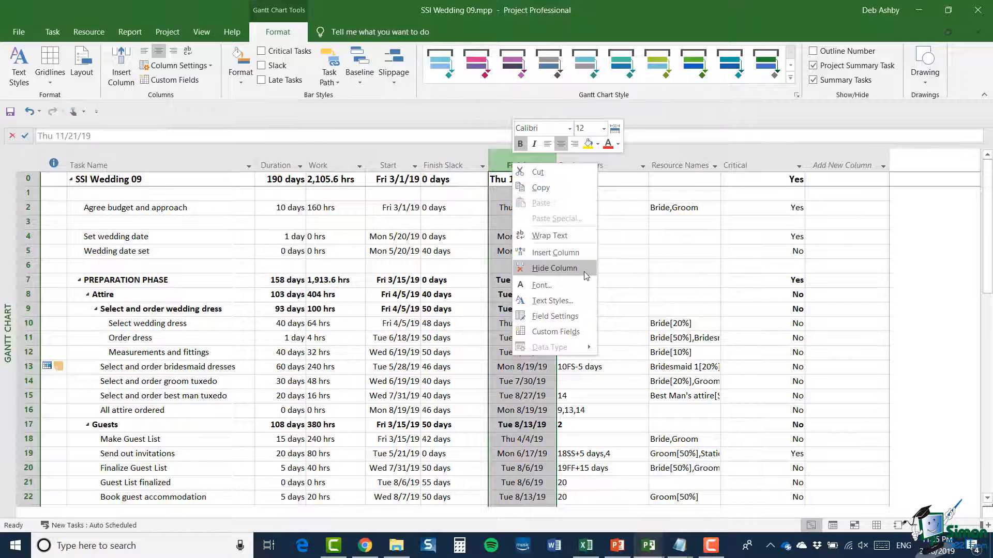
pyautogui.click(554, 267)
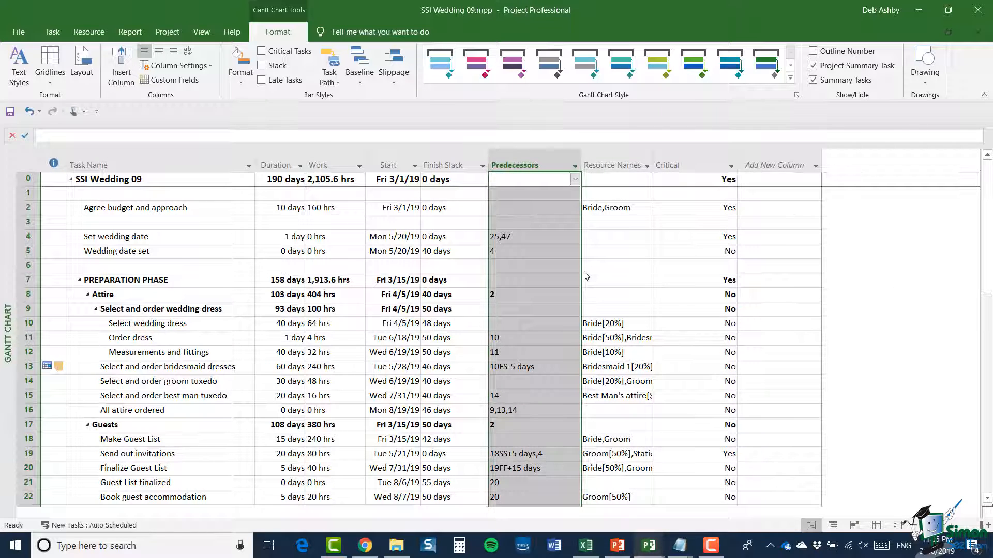
pyautogui.rightClick(503, 168)
pyautogui.click(541, 257)
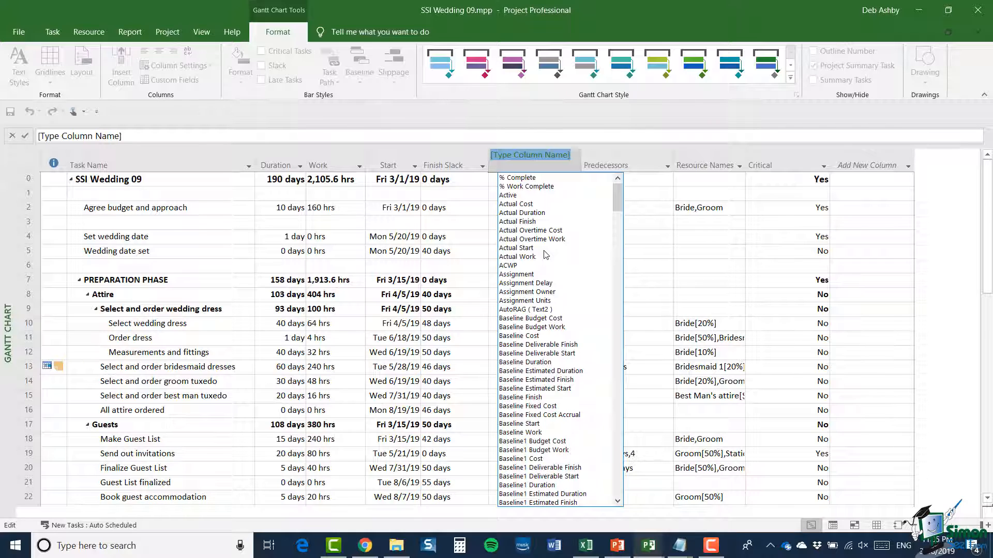
pyautogui.write('finish')
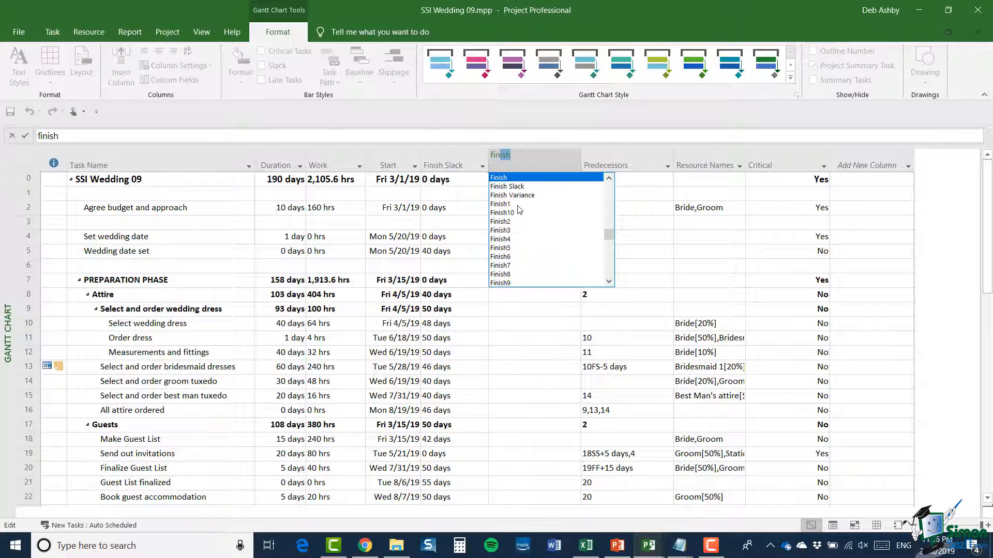
pyautogui.click(511, 179)
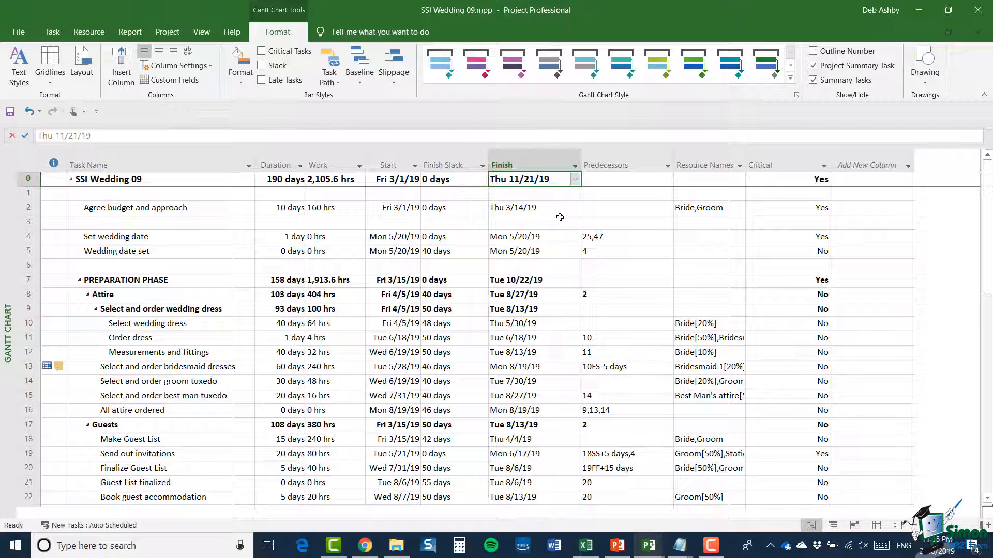
# Step: Switch to the Resource Sheet view and insert an Actual Cost column before Max. Units
pyautogui.click(878, 526)
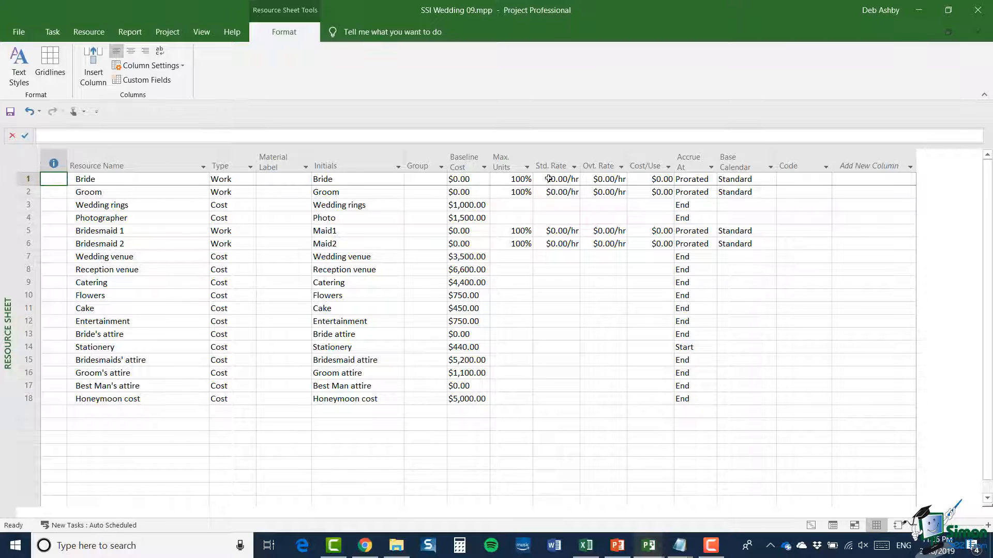
pyautogui.click(511, 159)
pyautogui.rightClick(512, 161)
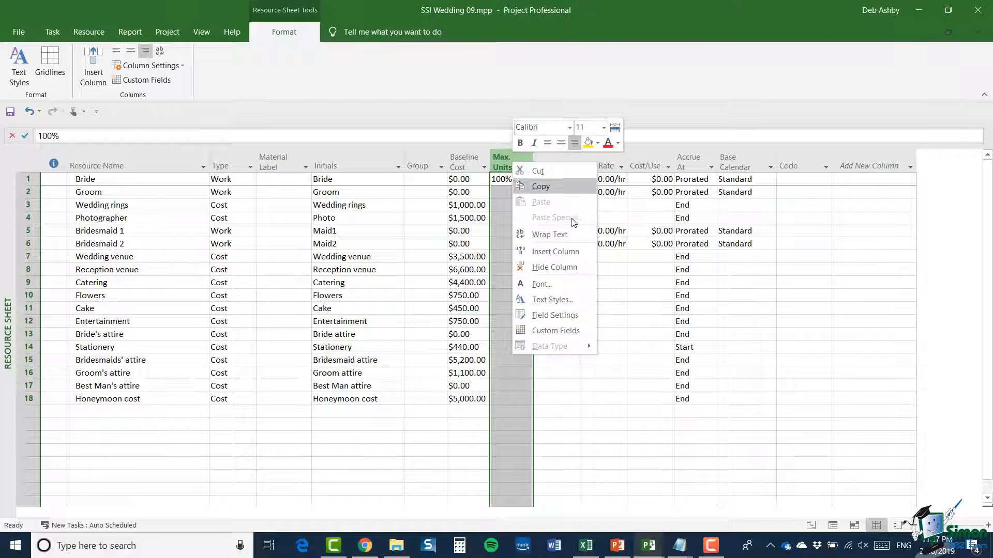
pyautogui.click(571, 252)
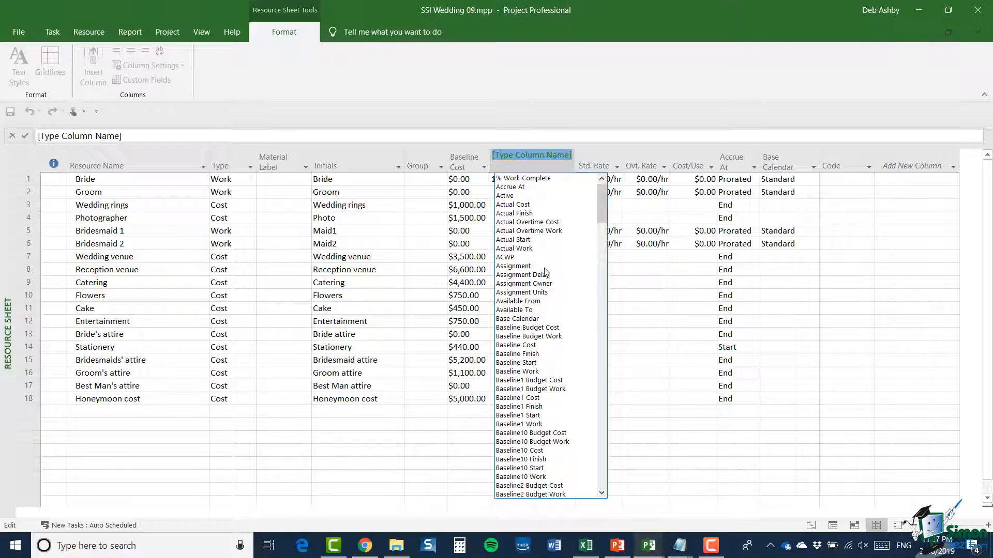
pyautogui.scroll(-1, 547, 284)
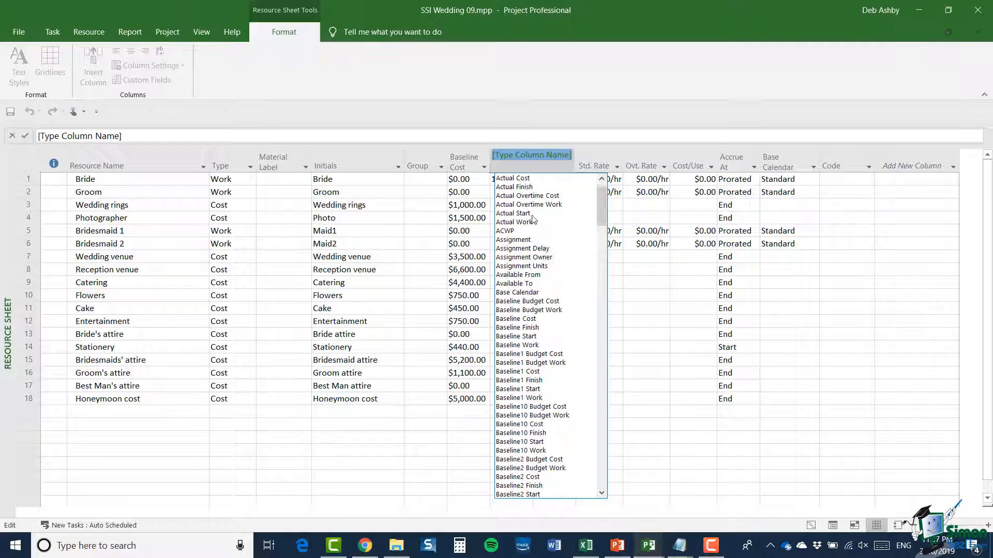
pyautogui.click(515, 179)
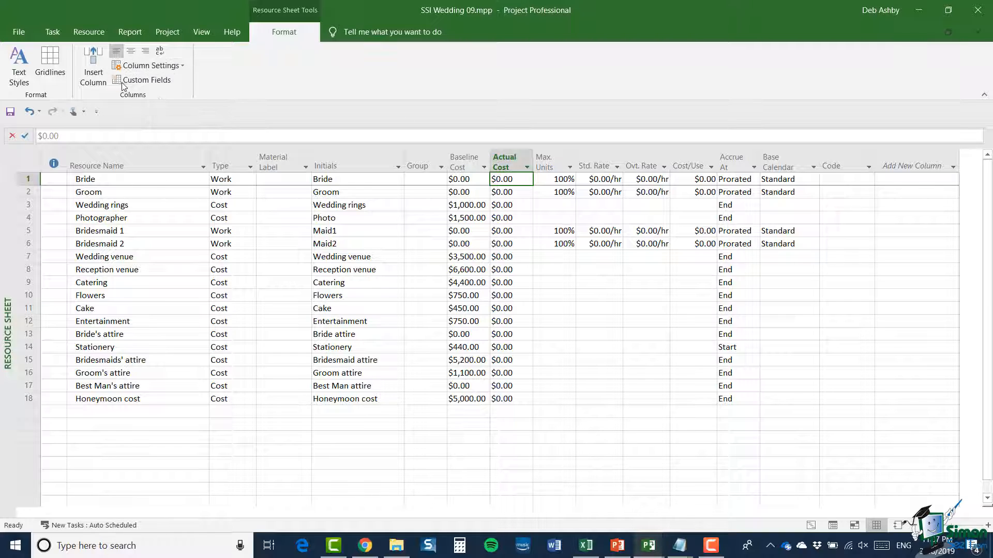
pyautogui.click(180, 66)
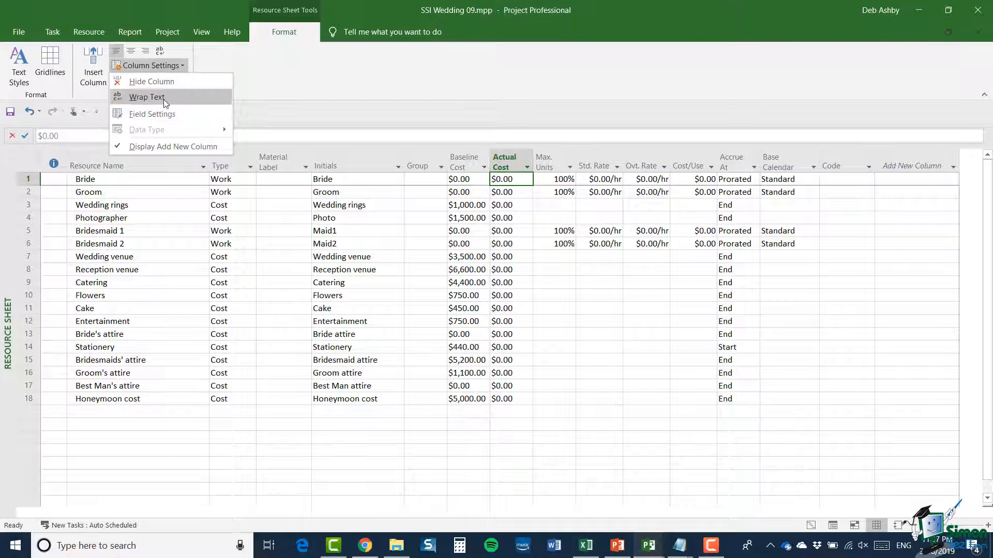
pyautogui.click(278, 92)
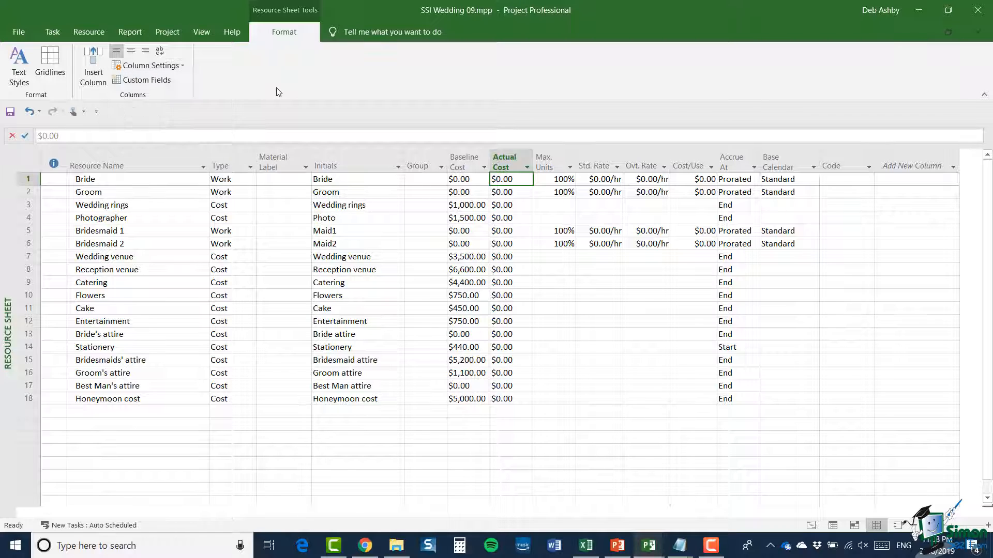
# Step: Return to the Gantt Chart view and look at the blank definition form for a new task table, closing it without saving
pyautogui.click(811, 525)
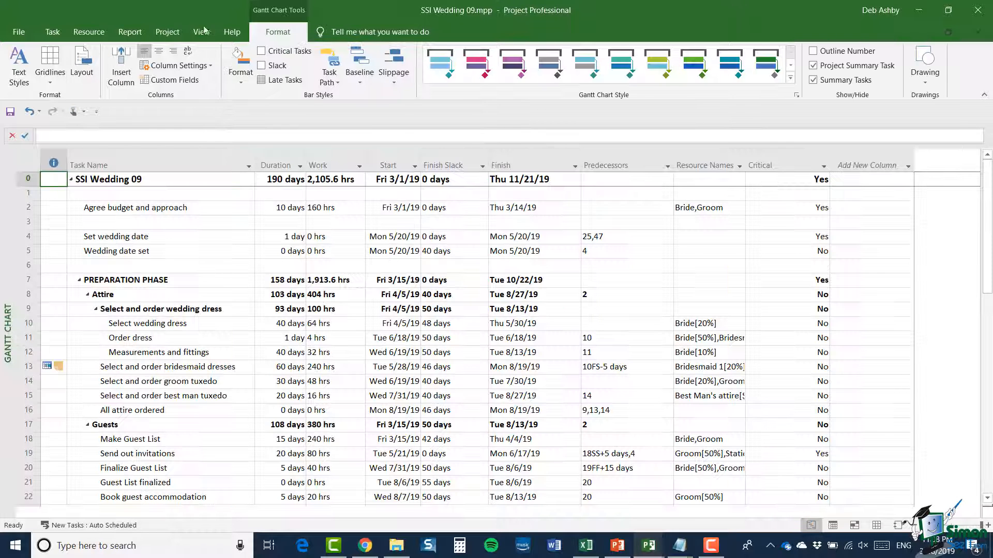
pyautogui.click(202, 32)
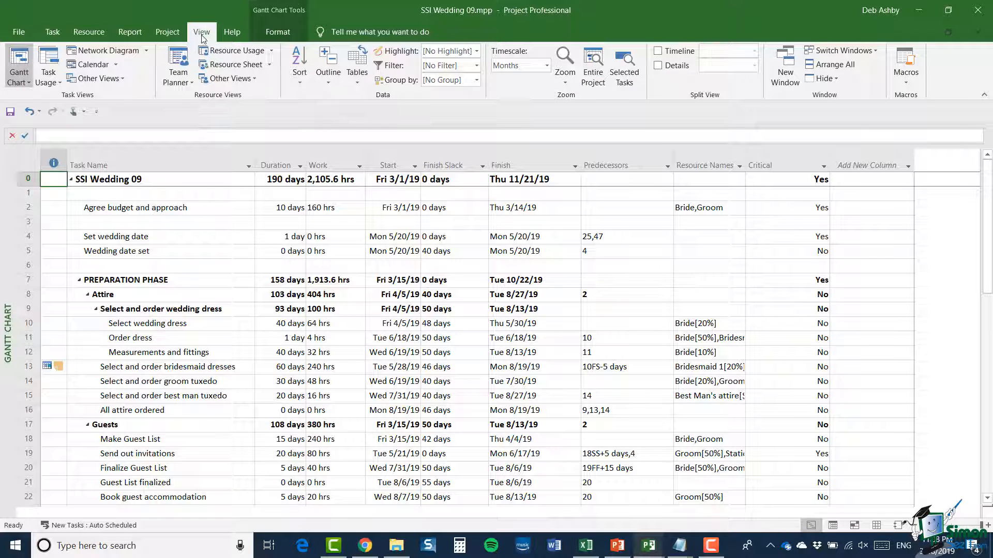
pyautogui.click(358, 75)
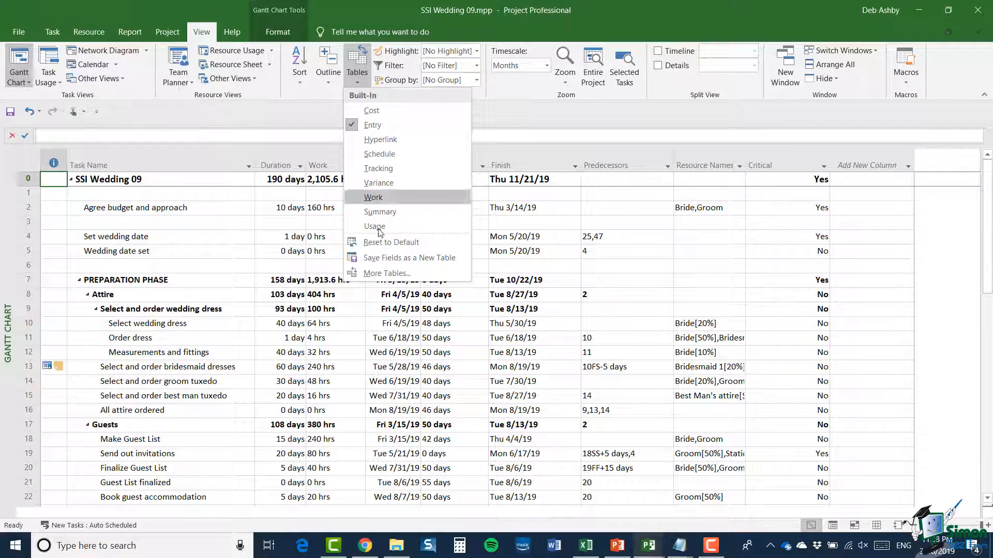
pyautogui.click(380, 275)
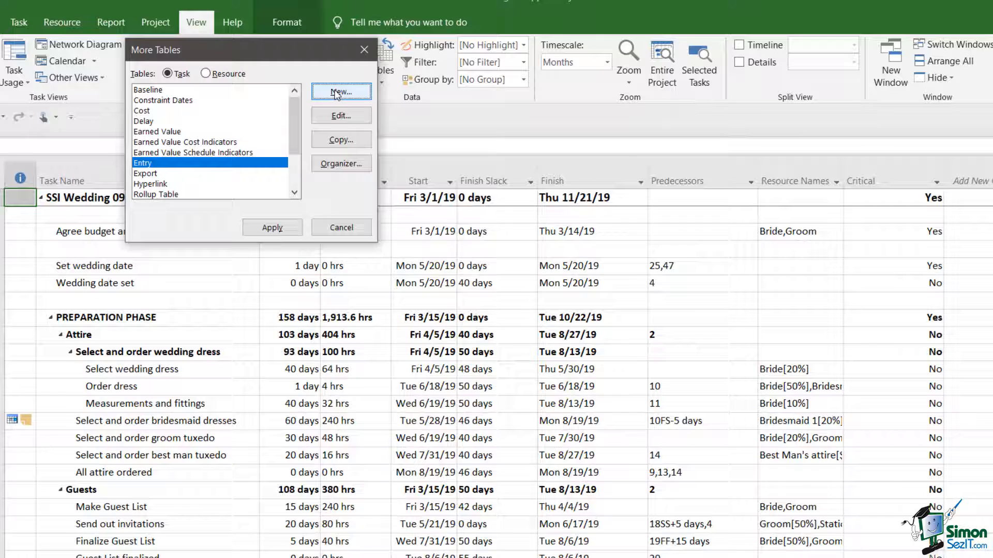
pyautogui.click(418, 128)
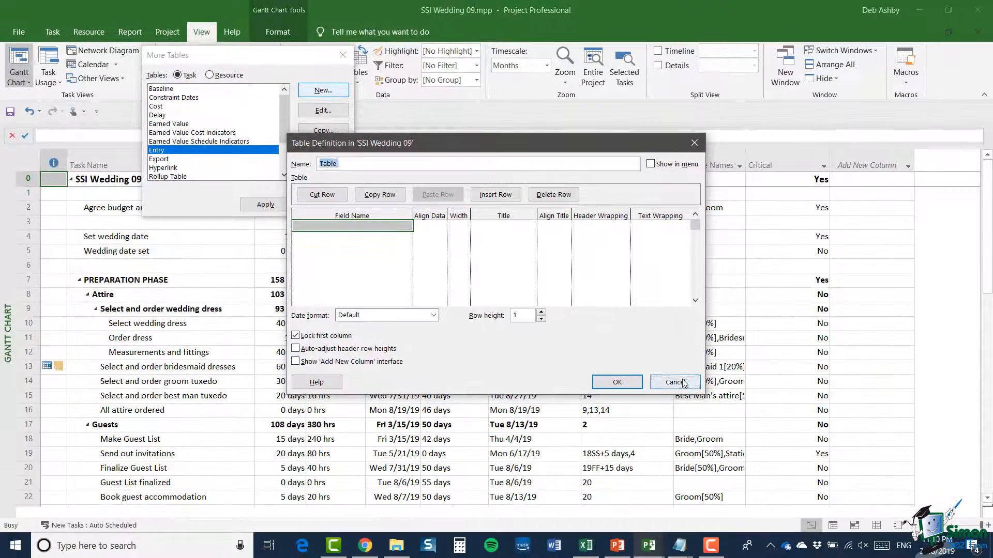
pyautogui.click(760, 439)
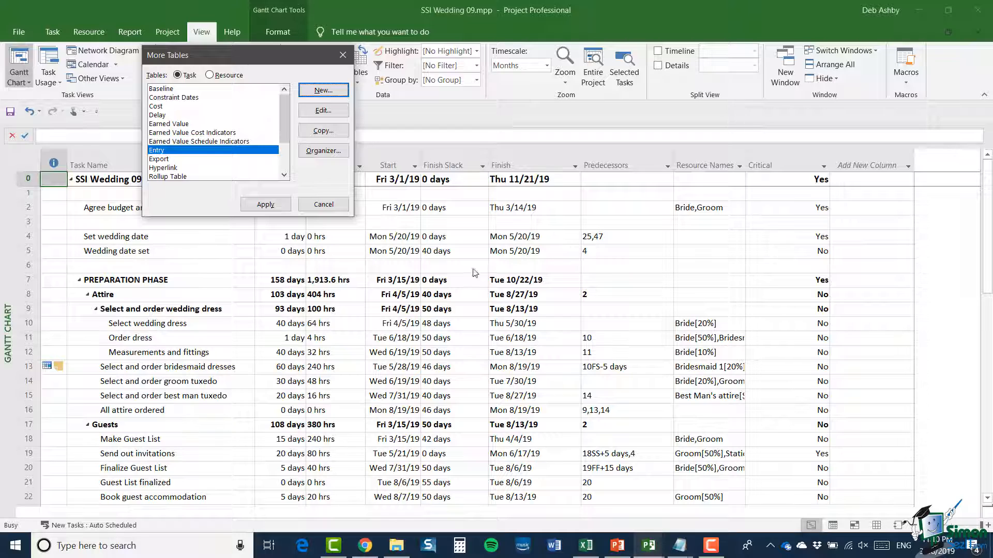
pyautogui.click(331, 205)
# Step: Open the list of tables available for the Gantt Chart
pyautogui.click(353, 83)
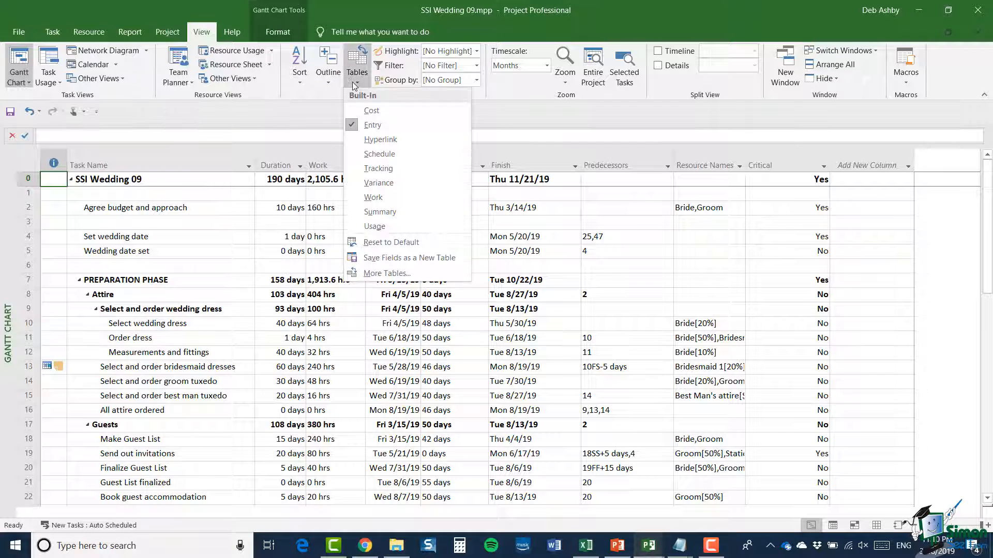